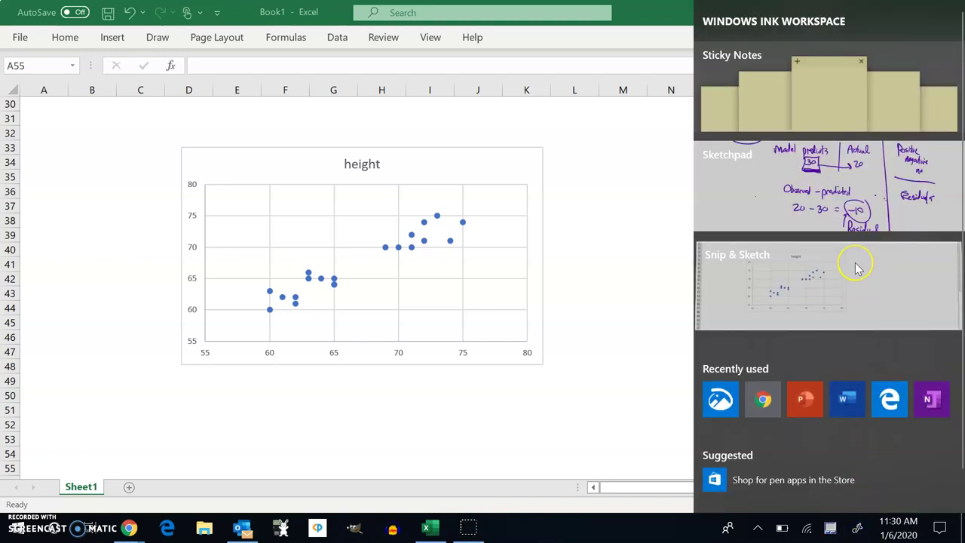
Open a full-screen snip of the Excel height chart and handwrite 'Correlation', underlined, beside it
left_click(856, 268)
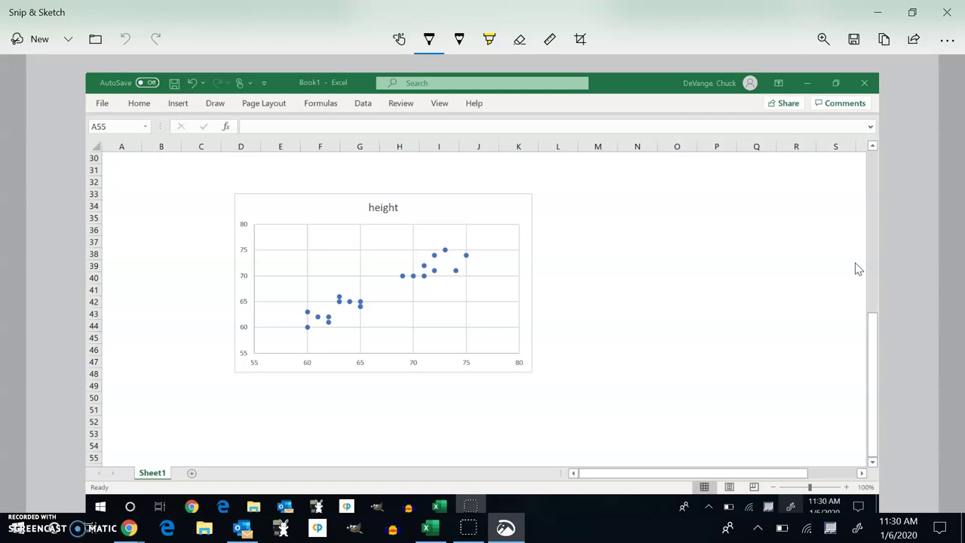
mouse_move(586, 177)
left_mouse_down()
mouse_move(587, 195)
mouse_move(611, 185)
left_mouse_up()
left_click_drag(612, 185, 642, 193)
mouse_move(646, 171)
left_mouse_down()
mouse_move(647, 191)
mouse_move(653, 177)
left_mouse_up()
left_click_drag(659, 181, 665, 187)
left_click_drag(665, 185, 672, 194)
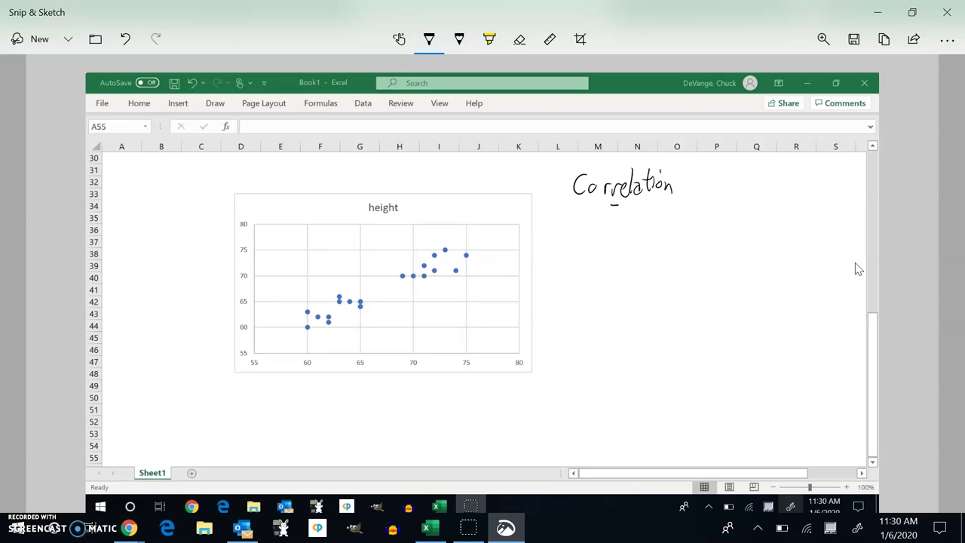
left_click_drag(610, 204, 671, 202)
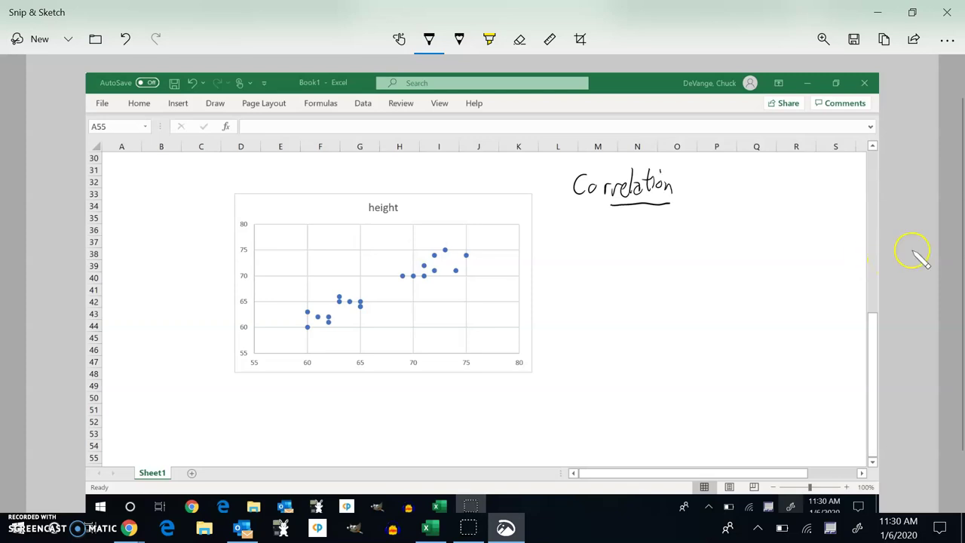
left_click_drag(576, 201, 597, 202)
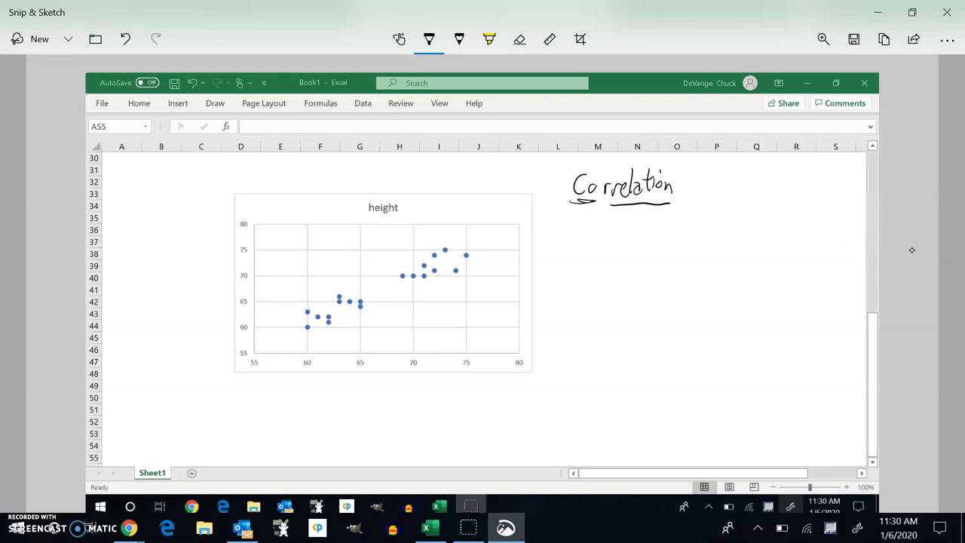
Handwrite 'height' under the x-axis and 'armspan' left of the chart
mouse_move(354, 364)
left_mouse_down()
mouse_move(360, 387)
mouse_move(373, 388)
left_mouse_up()
mouse_move(379, 380)
left_mouse_down()
mouse_move(376, 395)
mouse_move(393, 389)
left_mouse_up()
left_click_drag(386, 380, 403, 379)
mouse_move(177, 273)
left_mouse_down()
mouse_move(178, 285)
mouse_move(185, 274)
mouse_move(199, 283)
left_mouse_up()
left_click_drag(206, 275, 207, 294)
left_click_drag(207, 276, 227, 284)
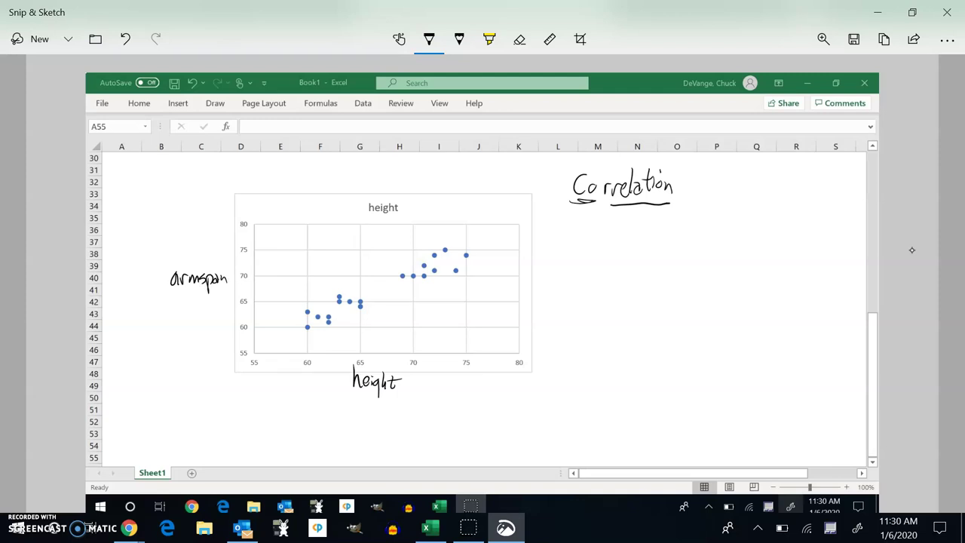
Draw a stick figure with measuring brackets for its height and armspan, undoing a stray stroke
mouse_move(164, 406)
left_mouse_down()
mouse_move(174, 396)
mouse_move(177, 404)
left_mouse_up()
left_click_drag(171, 388, 180, 339)
left_click_drag(137, 361, 212, 366)
left_click_drag(135, 311, 113, 339)
scroll(483, 301, "down", 1)
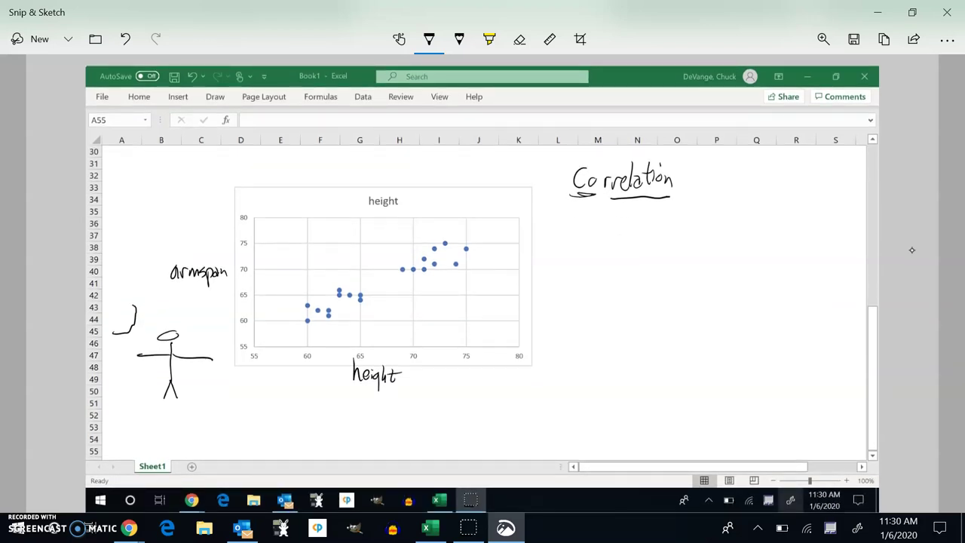
key("ctrl+z")
mouse_move(113, 325)
left_mouse_down()
mouse_move(131, 324)
mouse_move(121, 415)
left_mouse_up()
scroll(482, 302, "up", 1)
scroll(482, 301, "down", 1)
mouse_move(116, 416)
left_mouse_down()
mouse_move(129, 416)
mouse_move(136, 444)
mouse_move(210, 442)
left_mouse_up()
left_click_drag(211, 434, 211, 450)
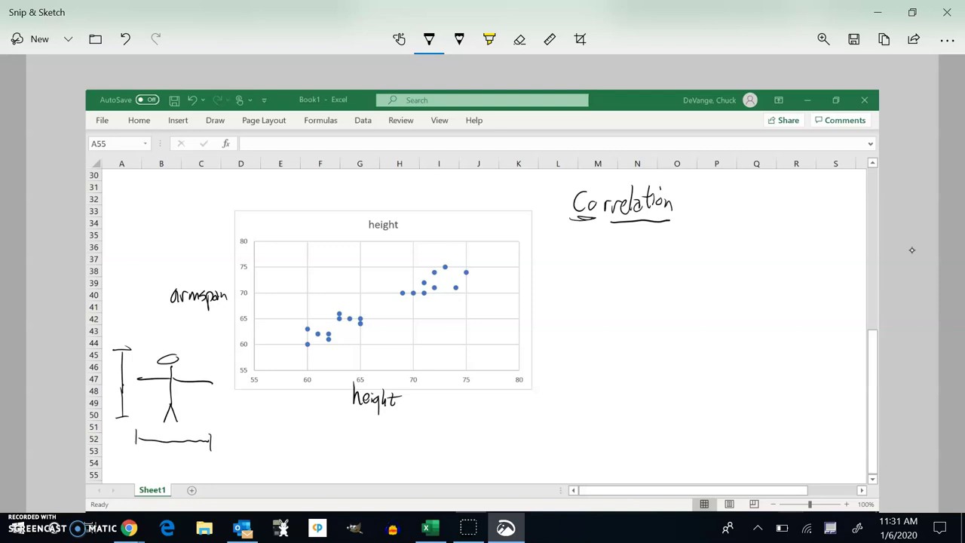
Draw upper and lower bounding curves and a trend line over the dot cloud
left_click_drag(291, 329, 433, 247)
left_click_drag(309, 365, 489, 272)
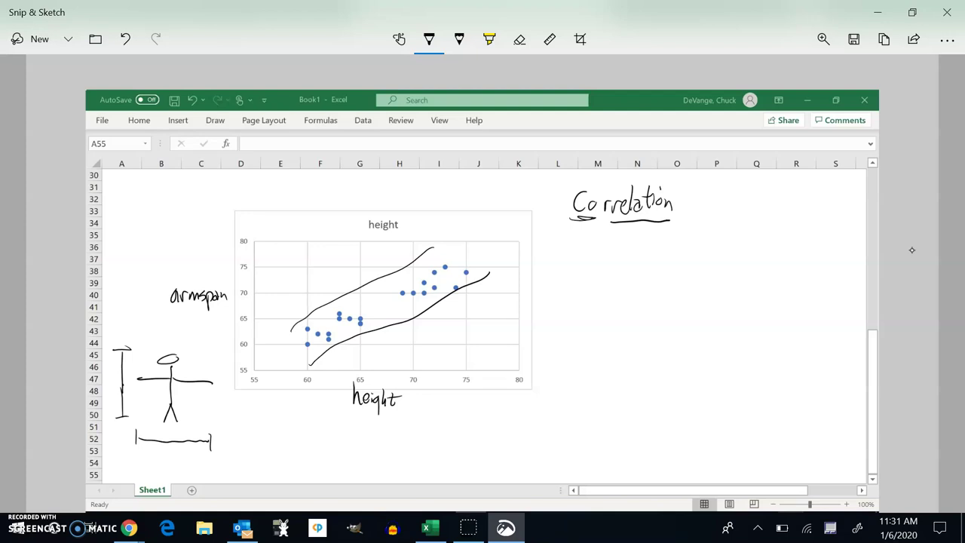
left_click_drag(317, 334, 457, 259)
Sketch small axes with a rising arrow under Correlation and write 'Positive' beside it
mouse_move(563, 243)
left_mouse_down()
mouse_move(563, 316)
mouse_move(605, 300)
mouse_move(593, 256)
left_mouse_up()
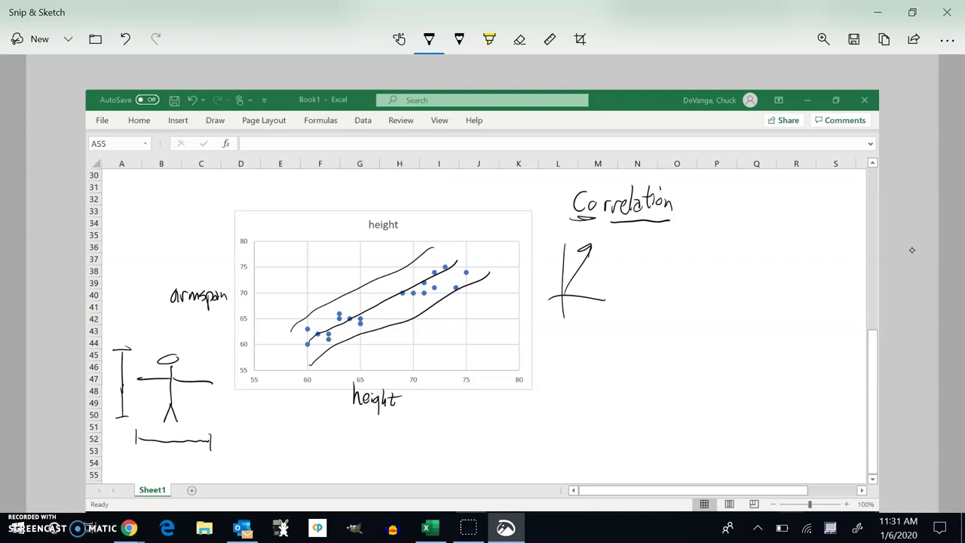
left_click_drag(635, 279, 635, 302)
mouse_move(636, 277)
left_mouse_down()
mouse_move(637, 290)
mouse_move(664, 291)
left_mouse_up()
mouse_move(673, 266)
left_mouse_down()
mouse_move(674, 288)
mouse_move(678, 276)
left_mouse_up()
left_click_drag(680, 280, 688, 280)
left_click_drag(690, 286, 698, 287)
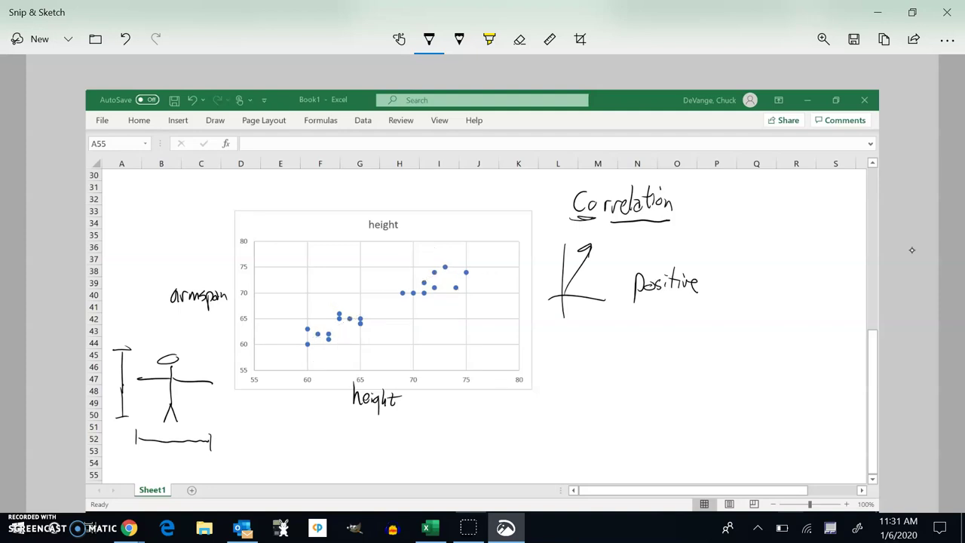
Sketch new axes labelled GPA below the chart with diagonal strokes showing GPA falling
mouse_move(279, 411)
left_mouse_down()
mouse_move(282, 476)
mouse_move(343, 470)
mouse_move(290, 481)
mouse_move(327, 482)
left_mouse_up()
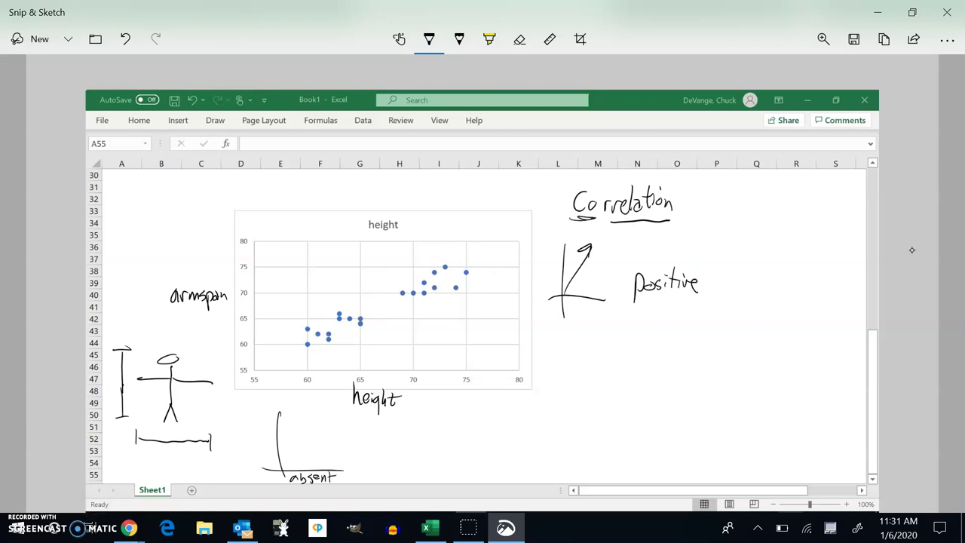
left_click_drag(243, 430, 240, 442)
mouse_move(246, 434)
left_mouse_down()
mouse_move(246, 444)
mouse_move(261, 445)
left_mouse_up()
left_click_drag(294, 416, 295, 421)
mouse_move(280, 420)
left_mouse_down()
mouse_move(324, 463)
mouse_move(336, 458)
left_mouse_up()
left_click_drag(280, 440, 316, 471)
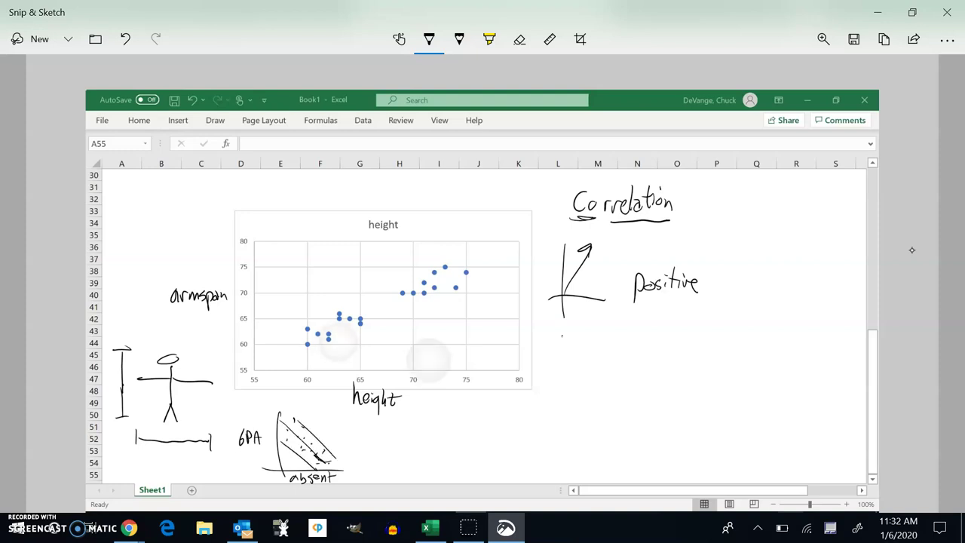
Sketch small axes with a falling diagonal and write 'Negative' beside them
mouse_move(562, 336)
left_mouse_down()
mouse_move(574, 396)
mouse_move(610, 383)
mouse_move(607, 369)
mouse_move(631, 365)
mouse_move(638, 384)
mouse_move(653, 375)
left_mouse_up()
scroll(573, 302, "up", 1)
mouse_move(657, 355)
left_mouse_down()
mouse_move(657, 377)
mouse_move(660, 365)
left_mouse_up()
left_click_drag(662, 368, 670, 364)
left_click_drag(673, 370, 683, 373)
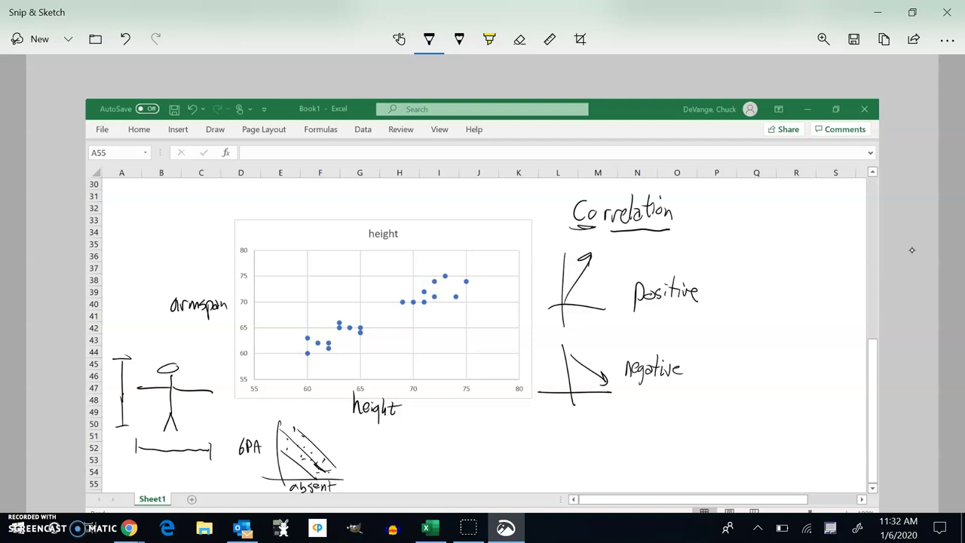
Draw a graph with axes labelled '#of birds' and '#of dogs' and add strokes across it
left_click_drag(440, 410, 443, 475)
left_click_drag(411, 458, 505, 455)
left_click_drag(447, 466, 463, 477)
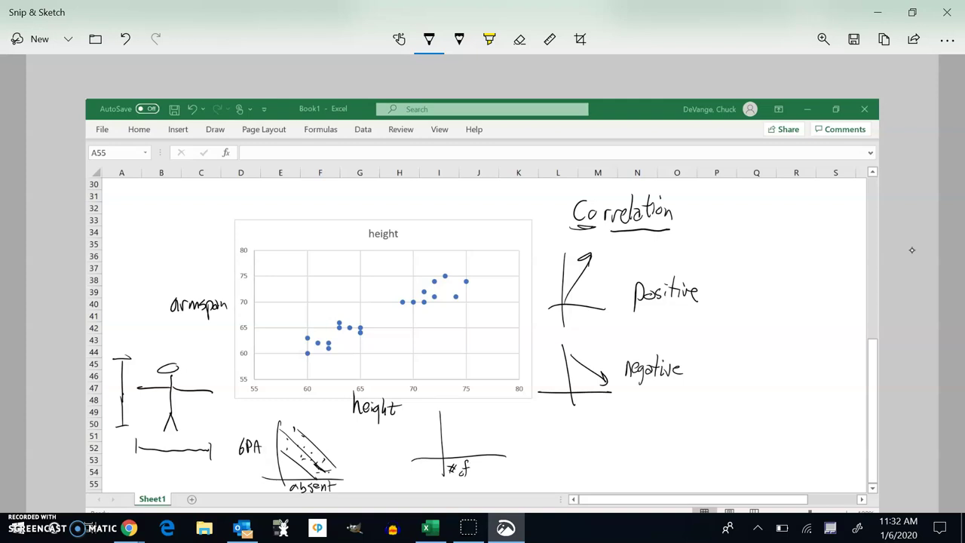
left_click_drag(478, 465, 486, 477)
left_click_drag(488, 477, 493, 473)
left_click_drag(500, 471, 495, 480)
left_click_drag(405, 421, 407, 427)
left_click_drag(401, 422, 420, 428)
left_click_drag(419, 420, 427, 419)
mouse_move(407, 435)
left_mouse_down()
mouse_move(405, 445)
mouse_move(423, 445)
left_mouse_up()
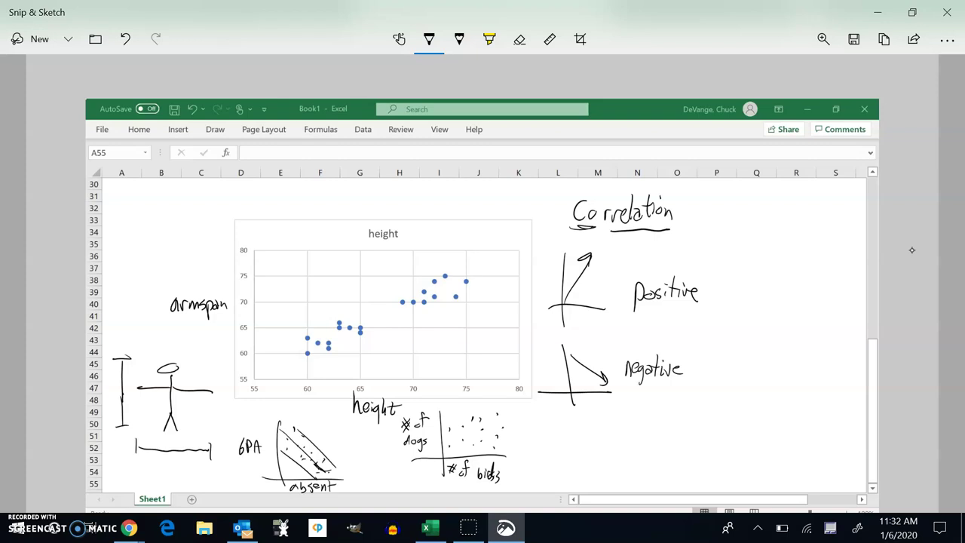
left_click_drag(444, 417, 506, 410)
left_click_drag(453, 454, 511, 457)
Sketch small axes for the no-correlation example and write 'No' beside them
left_click_drag(572, 419, 573, 459)
left_click_drag(550, 450, 601, 450)
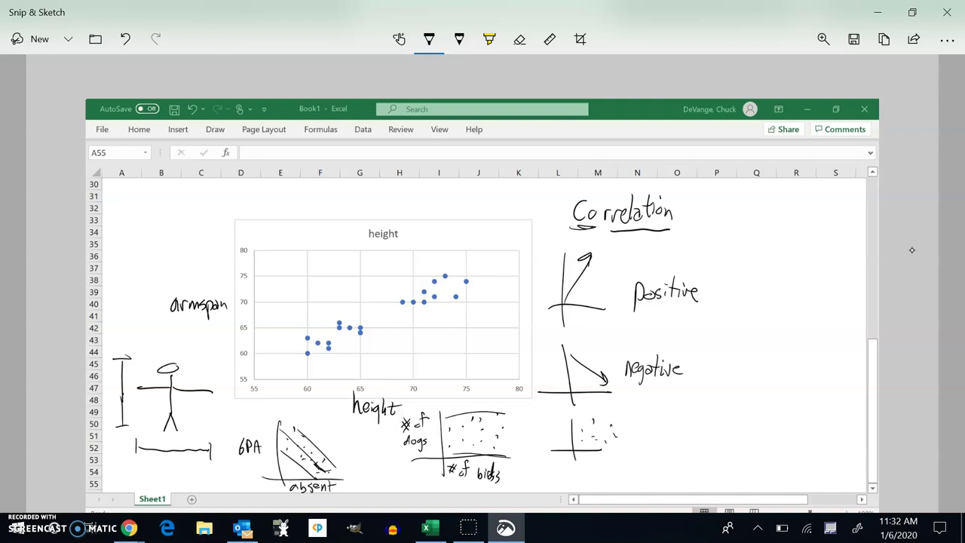
left_click_drag(635, 445, 646, 428)
left_click_drag(651, 434, 649, 436)
Close the annotated screenshot and take a fresh full-screen snip of the Excel trendline chart
left_click(947, 12)
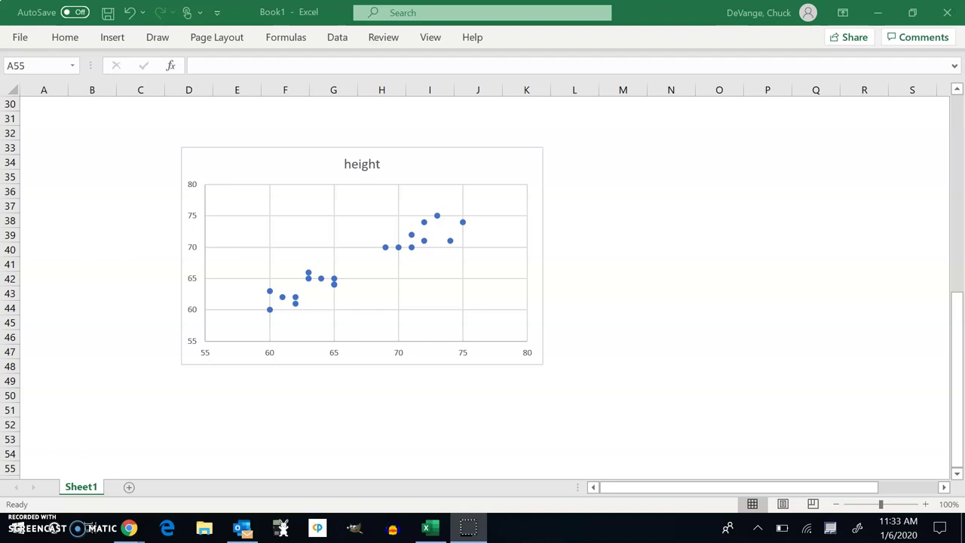
scroll(482, 286, "up", 6)
scroll(483, 287, "right", 3)
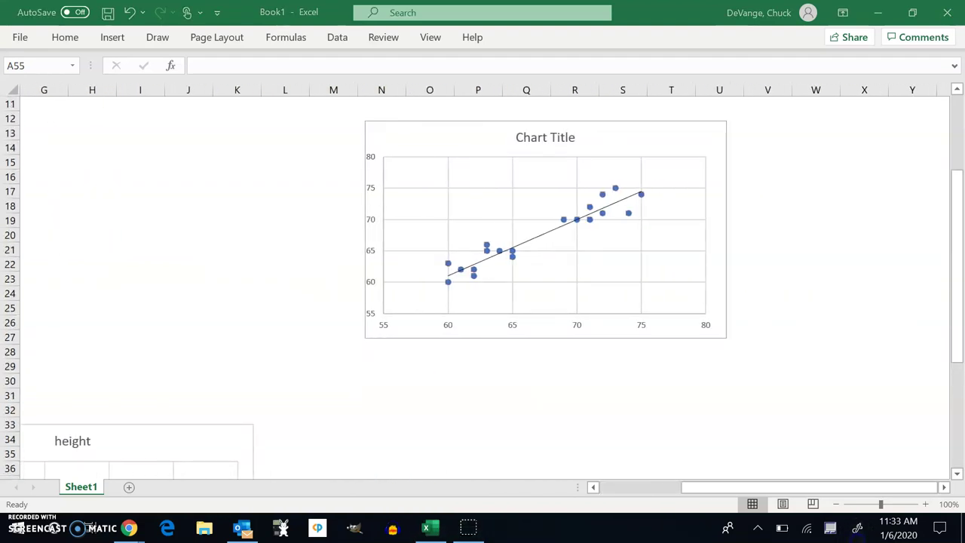
key("super+w")
left_click(846, 274)
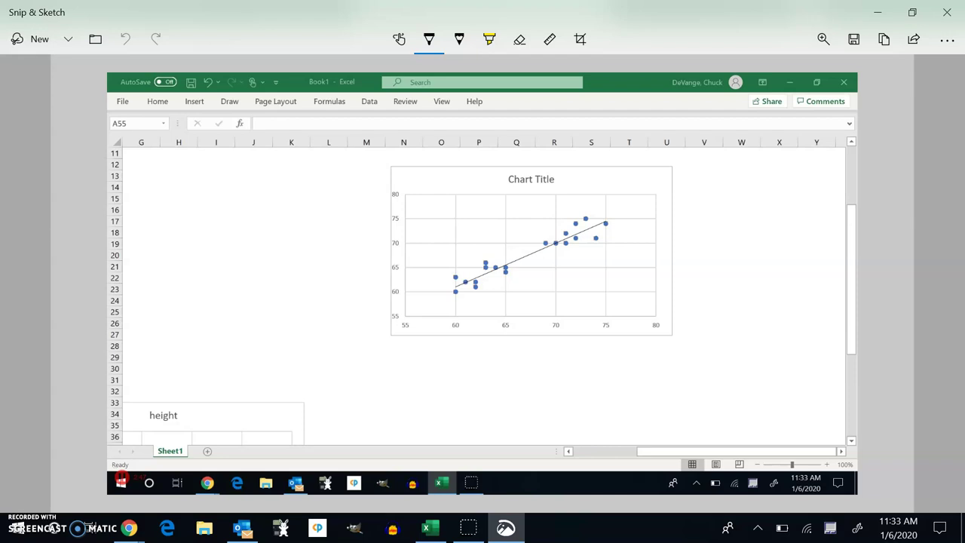
Label the axes H and a, circle 70 on the x-axis, and mark a point-to-trendline gap
left_click_drag(530, 329, 536, 345)
left_click_drag(362, 247, 374, 252)
left_click_drag(554, 319, 564, 325)
left_click_drag(598, 228, 599, 239)
Handwrite 'Residual' to the left of the chart
mouse_move(147, 198)
left_mouse_down()
mouse_move(149, 230)
mouse_move(168, 228)
left_mouse_up()
mouse_move(175, 219)
left_mouse_down()
mouse_move(170, 228)
mouse_move(193, 203)
mouse_move(214, 231)
left_mouse_up()
left_click_drag(224, 205, 223, 235)
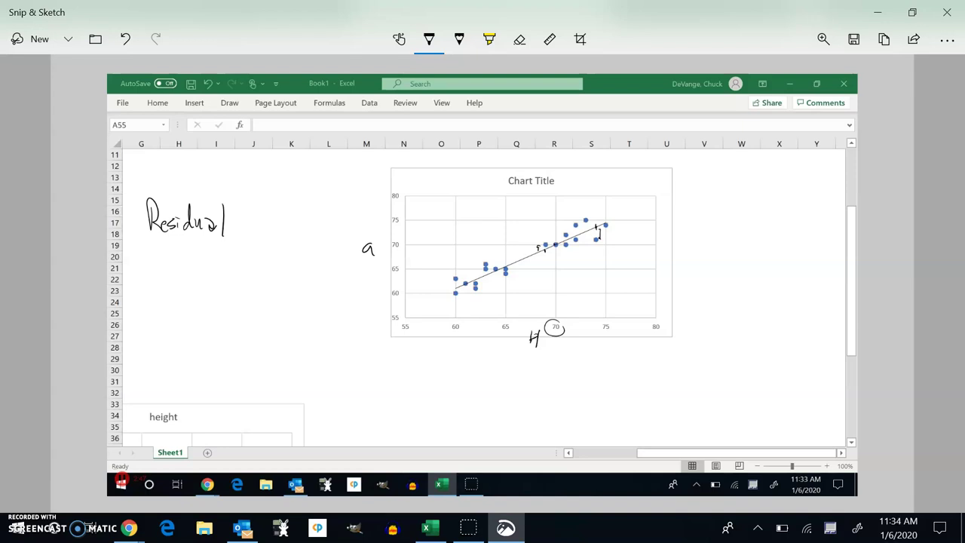
Write 'Observed − predicted' below Residual
scroll(482, 287, "up", 1)
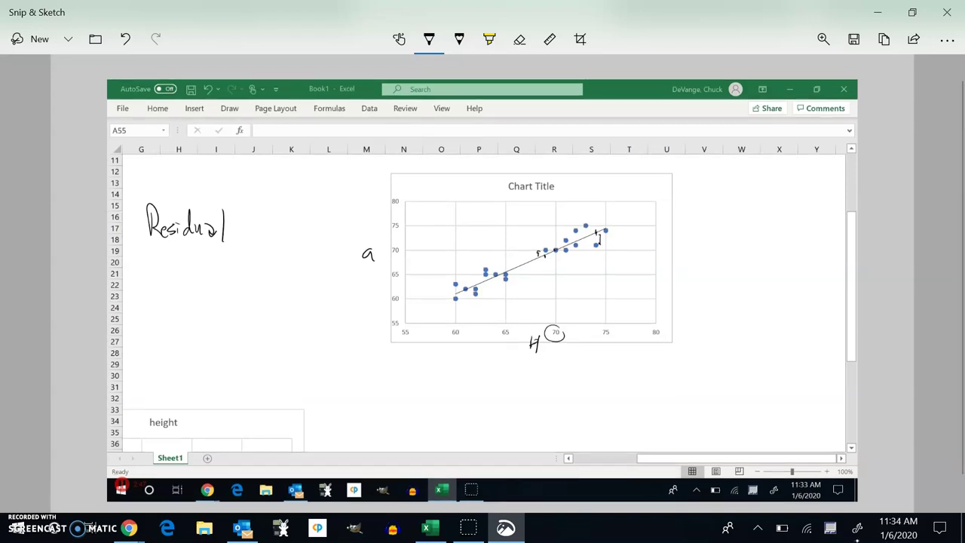
left_click_drag(171, 265, 169, 267)
mouse_move(179, 265)
left_mouse_down()
mouse_move(181, 284)
mouse_move(186, 278)
left_mouse_up()
left_click_drag(188, 274, 200, 284)
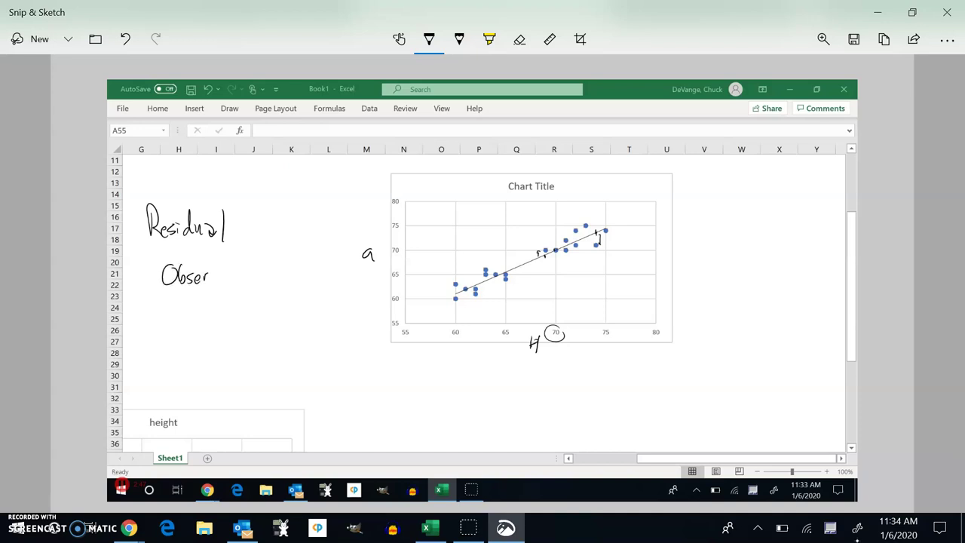
mouse_move(211, 273)
left_mouse_down()
mouse_move(230, 285)
mouse_move(261, 273)
mouse_move(268, 300)
mouse_move(275, 281)
left_mouse_up()
mouse_move(281, 285)
left_mouse_down()
mouse_move(288, 273)
mouse_move(297, 285)
mouse_move(303, 257)
mouse_move(310, 286)
left_mouse_up()
left_click_drag(319, 279, 323, 286)
left_click_drag(317, 278, 335, 285)
left_click_drag(338, 276, 341, 287)
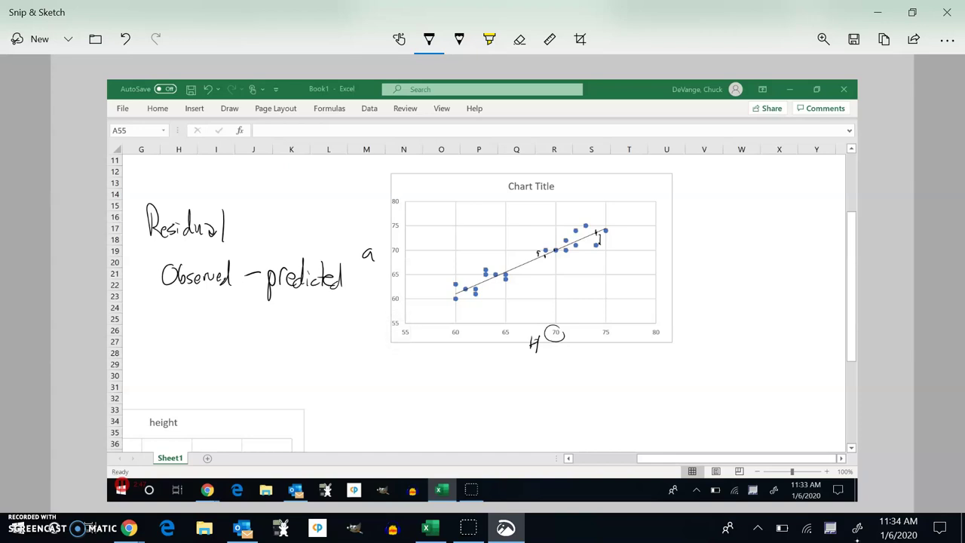
Write the worked example 71 − 74 = −3 and circle the −3
scroll(430, 399, "up", 1)
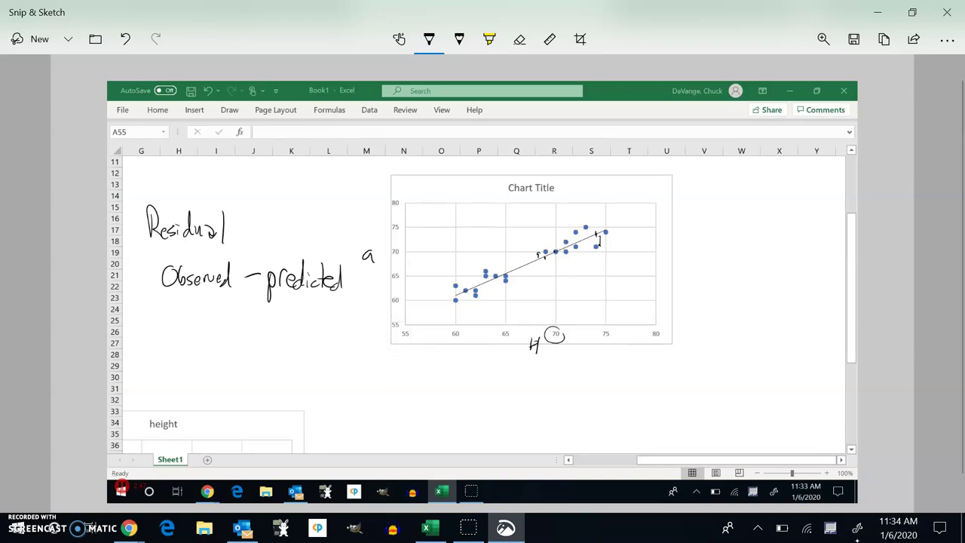
mouse_move(186, 303)
left_mouse_down()
mouse_move(202, 302)
mouse_move(197, 327)
left_mouse_up()
mouse_move(213, 307)
left_mouse_down()
mouse_move(213, 326)
mouse_move(241, 316)
left_mouse_up()
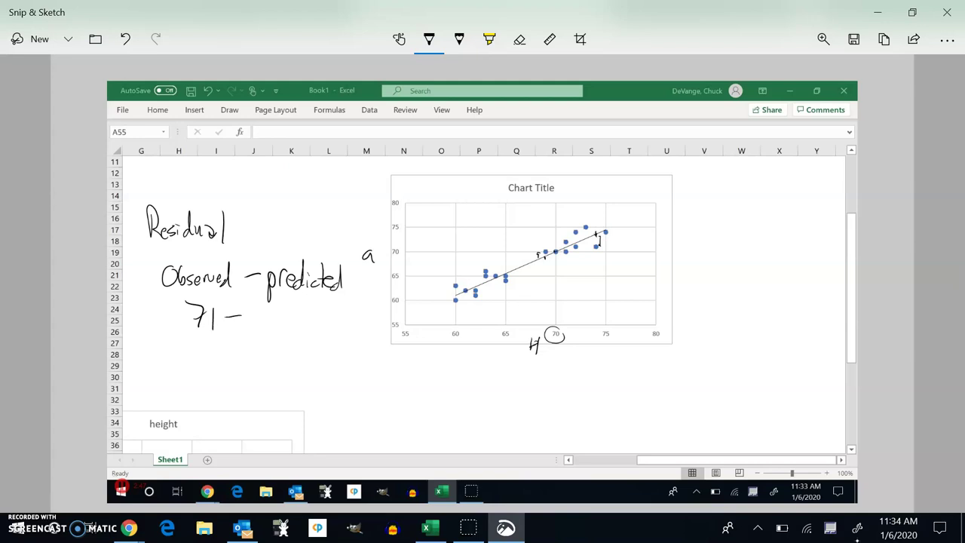
mouse_move(252, 309)
left_mouse_down()
mouse_move(255, 326)
mouse_move(294, 324)
left_mouse_up()
left_click_drag(285, 328, 324, 318)
mouse_move(326, 308)
left_mouse_down()
mouse_move(334, 319)
mouse_move(327, 333)
left_mouse_up()
mouse_move(343, 303)
left_mouse_down()
mouse_move(311, 316)
mouse_move(348, 303)
left_mouse_up()
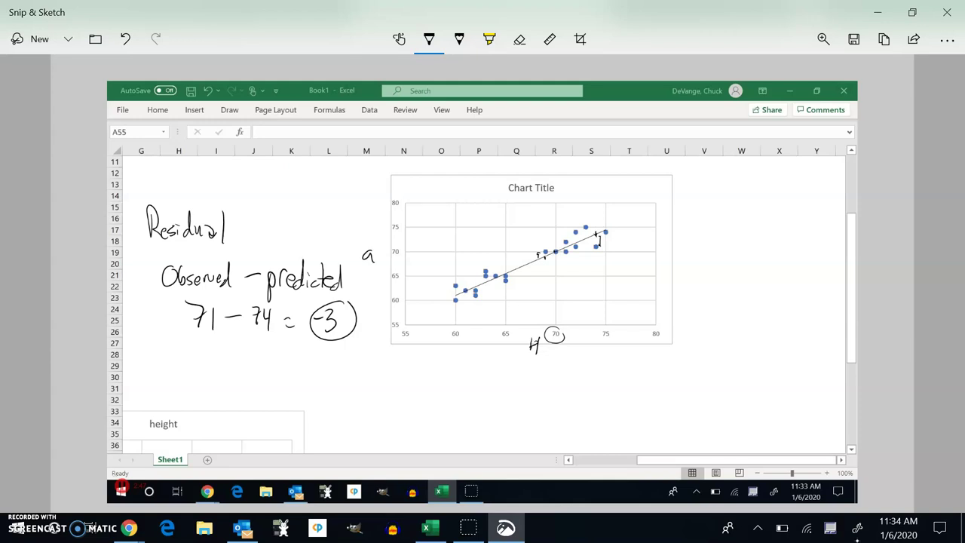
Rule a line under it, then write 70 − 69 = 1 and circle the 1
left_click_drag(141, 343, 260, 338)
mouse_move(267, 353)
left_mouse_down()
mouse_move(261, 366)
mouse_move(275, 374)
mouse_move(248, 362)
mouse_move(215, 377)
mouse_move(226, 361)
left_mouse_up()
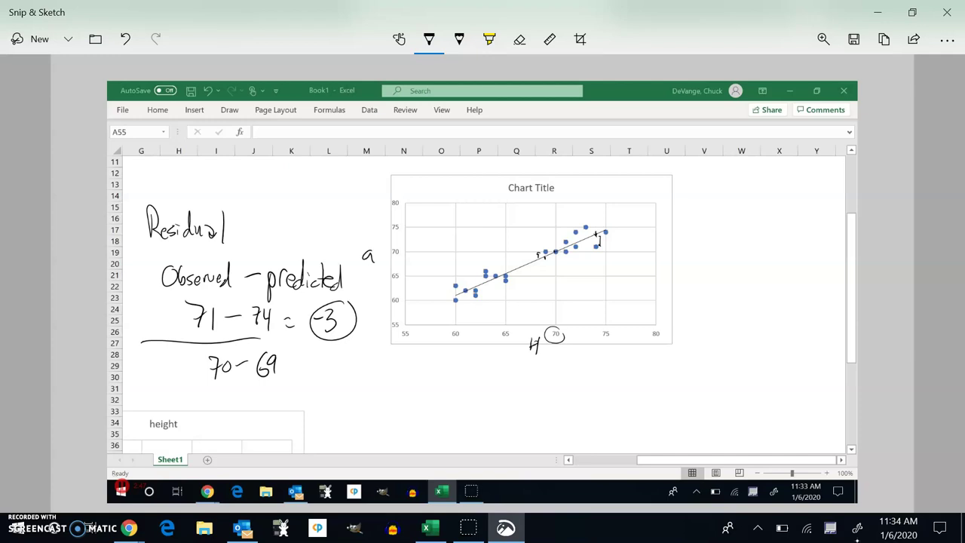
left_click_drag(287, 366, 296, 365)
left_click_drag(287, 370, 316, 377)
left_click_drag(323, 343, 305, 352)
Open Sketchpad and erase the Observed − predicted working, circled −10 and Positive/negative/no list
left_click(857, 528)
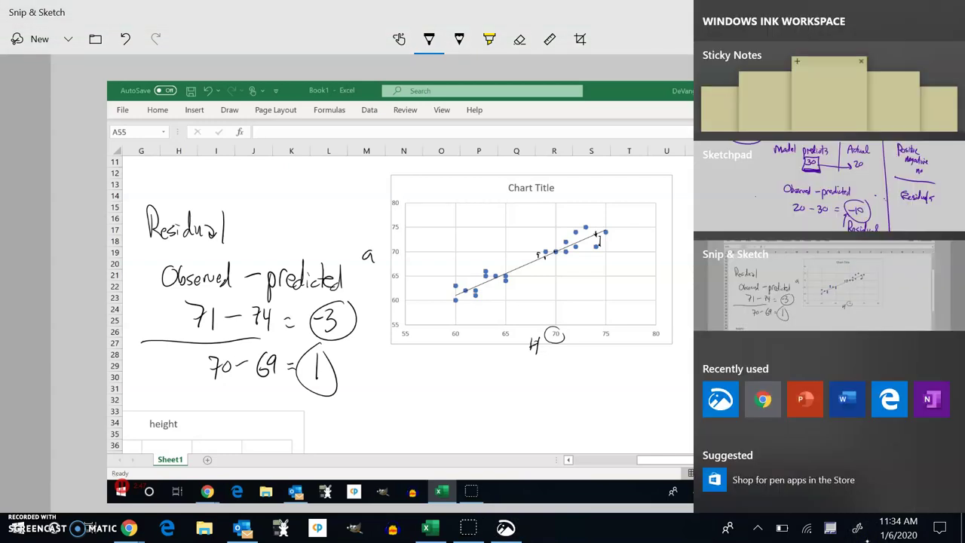
left_click(816, 180)
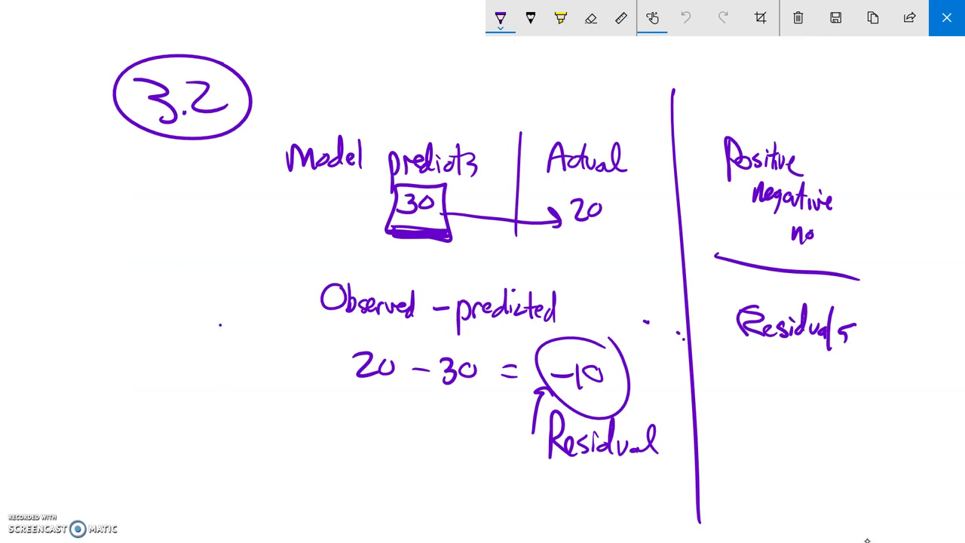
mouse_move(325, 298)
left_mouse_down()
mouse_move(463, 313)
mouse_move(554, 305)
mouse_move(453, 369)
mouse_move(539, 422)
left_mouse_up()
mouse_move(441, 307)
left_mouse_down()
mouse_move(561, 437)
mouse_move(640, 437)
mouse_move(530, 306)
left_mouse_up()
mouse_move(686, 302)
left_mouse_down()
mouse_move(782, 330)
mouse_move(844, 331)
mouse_move(767, 197)
mouse_move(784, 162)
mouse_move(822, 202)
mouse_move(766, 162)
mouse_move(810, 204)
mouse_move(814, 328)
left_mouse_up()
left_click(646, 322)
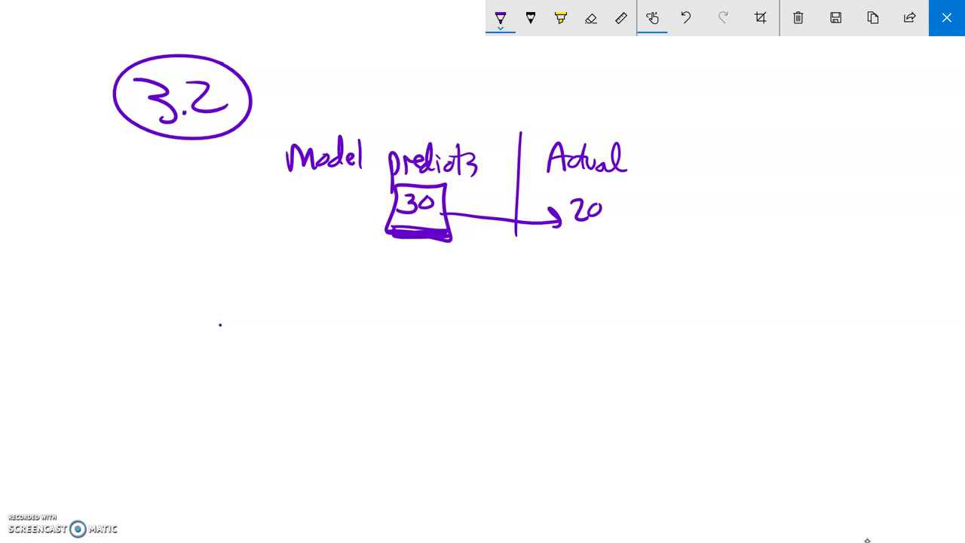
Handwrite 'Residual' below the predicted 30 / actual 20 diagram
mouse_move(255, 274)
left_mouse_down()
mouse_move(256, 320)
mouse_move(289, 321)
left_mouse_up()
left_click(299, 301)
left_click_drag(300, 307, 305, 317)
mouse_move(314, 282)
left_mouse_down()
mouse_move(316, 320)
mouse_move(325, 318)
left_mouse_up()
left_click_drag(336, 307, 337, 322)
left_click_drag(344, 287, 345, 325)
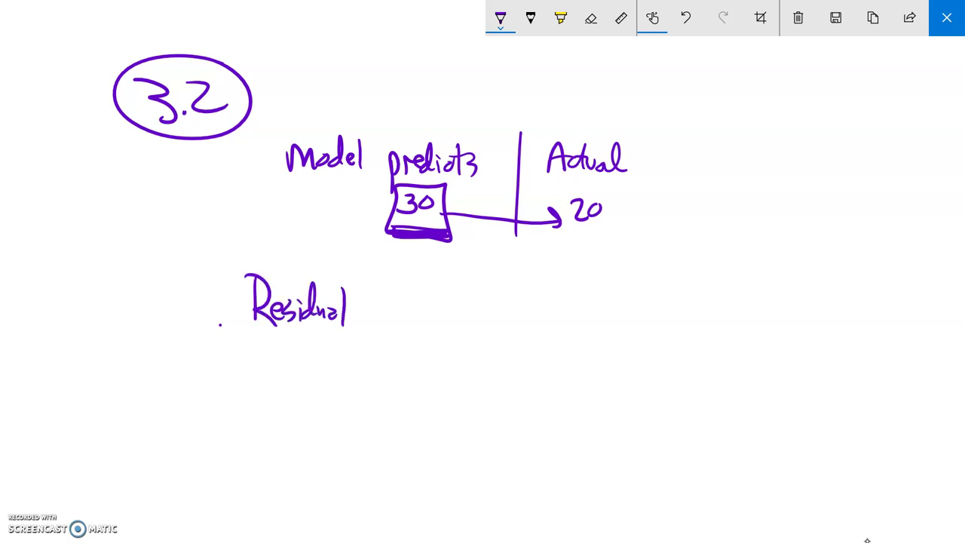
Write 'Observed − predicted' beneath Residual
left_click_drag(300, 350, 320, 370)
mouse_move(329, 359)
left_mouse_down()
mouse_move(323, 373)
mouse_move(346, 372)
left_mouse_up()
left_click_drag(348, 360, 367, 369)
mouse_move(374, 366)
left_mouse_down()
mouse_move(365, 375)
mouse_move(377, 375)
left_mouse_up()
mouse_move(391, 365)
left_mouse_down()
mouse_move(407, 363)
mouse_move(418, 384)
left_mouse_up()
mouse_move(416, 359)
left_mouse_down()
mouse_move(419, 368)
mouse_move(437, 354)
left_mouse_up()
left_click_drag(438, 360, 447, 369)
mouse_move(453, 339)
left_mouse_down()
mouse_move(455, 368)
mouse_move(462, 365)
left_mouse_up()
mouse_move(474, 356)
left_mouse_down()
mouse_move(475, 368)
mouse_move(485, 350)
mouse_move(490, 362)
left_mouse_up()
mouse_move(494, 353)
left_mouse_down()
mouse_move(489, 363)
mouse_move(499, 363)
left_mouse_up()
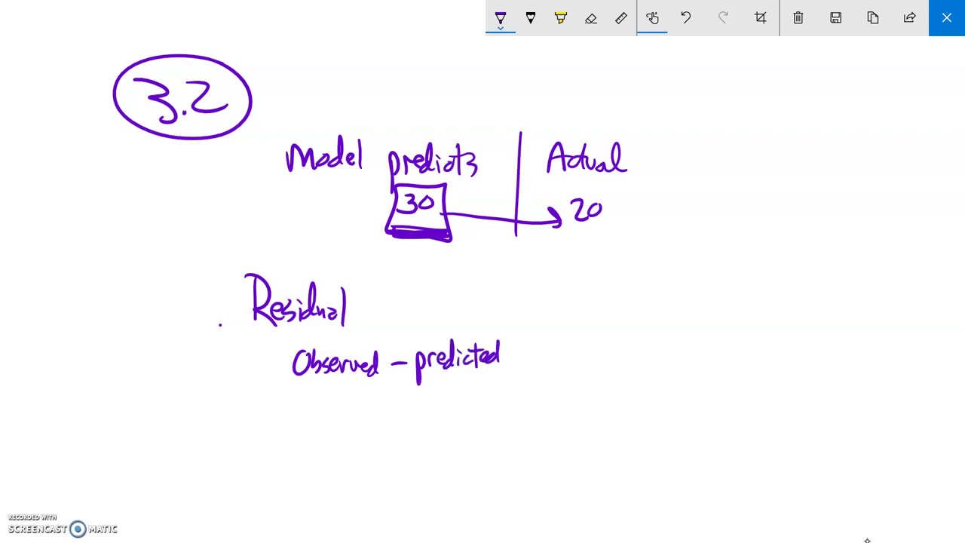
Write 20 − 30 = −10 and circle the −10
mouse_move(331, 404)
left_mouse_down()
mouse_move(352, 425)
mouse_move(364, 410)
mouse_move(400, 411)
mouse_move(409, 422)
mouse_move(432, 404)
mouse_move(475, 395)
left_mouse_up()
left_click_drag(461, 409, 511, 403)
mouse_move(517, 393)
left_mouse_down()
mouse_move(517, 416)
mouse_move(526, 398)
left_mouse_up()
mouse_move(527, 380)
left_mouse_down()
mouse_move(477, 413)
mouse_move(560, 403)
left_mouse_up()
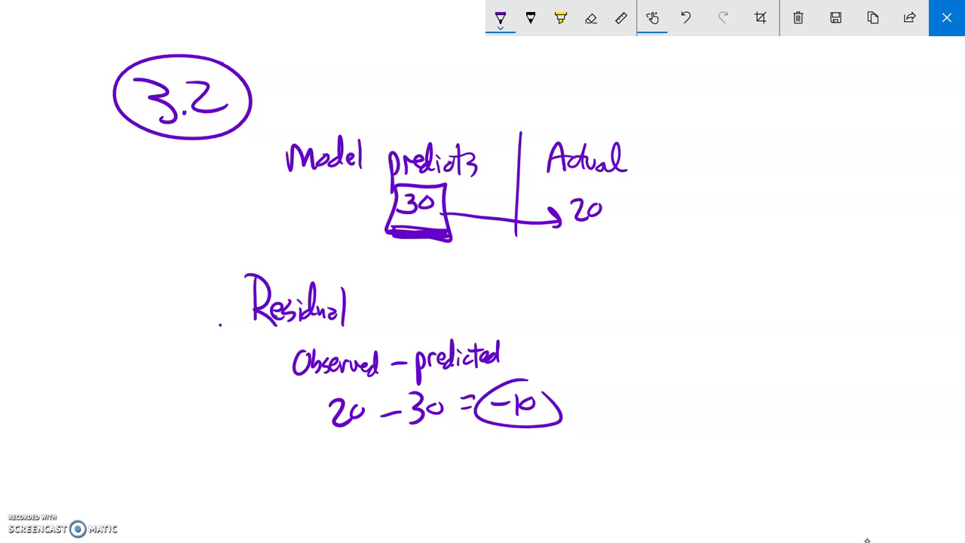
Draw two dots right of Actual joined by an arrow labelled −10
left_click_drag(738, 137, 740, 142)
left_click_drag(734, 195, 736, 198)
left_click_drag(738, 153, 740, 182)
left_click_drag(746, 171, 761, 177)
left_click_drag(768, 166, 768, 167)
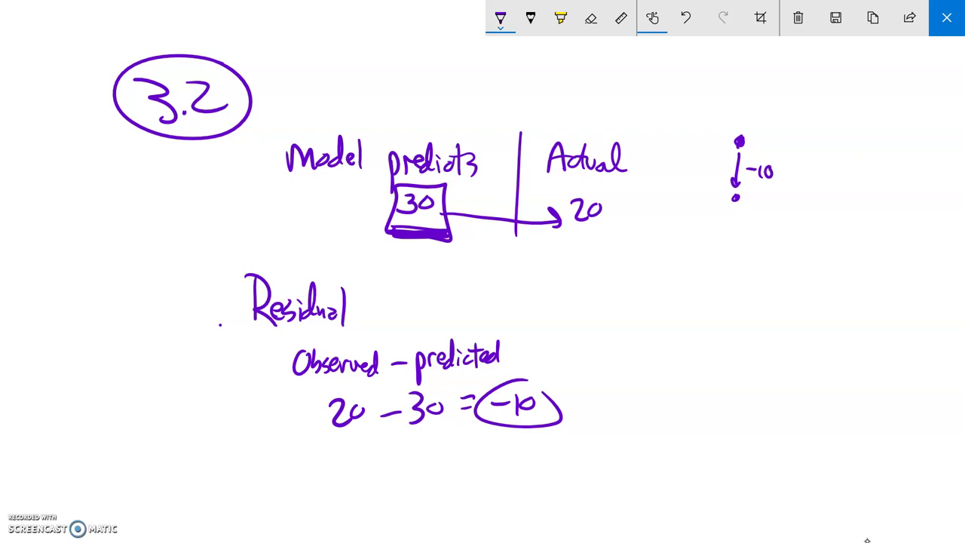
Draw a vertical divider right of the working and write Positive beside it
left_click_drag(615, 230, 611, 477)
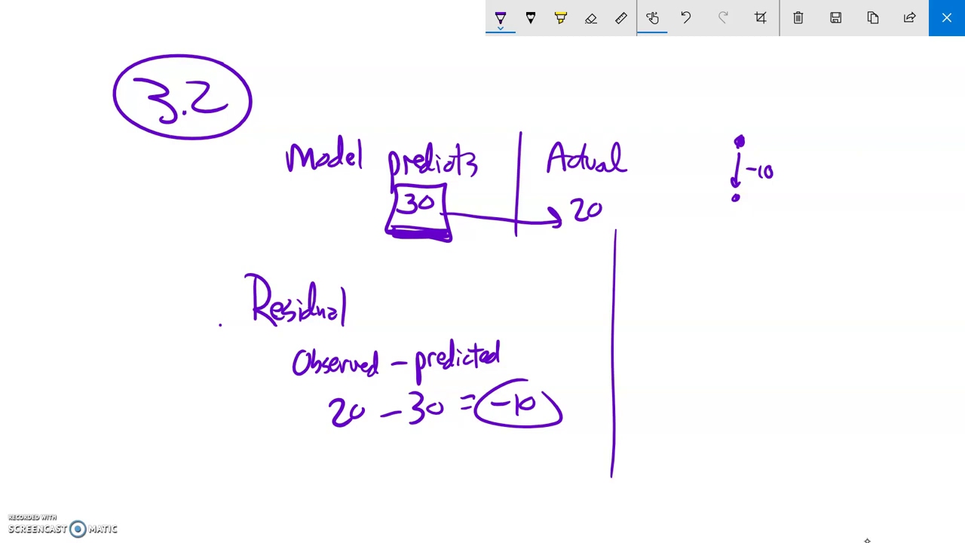
left_click_drag(650, 260, 665, 279)
left_click_drag(673, 271, 678, 277)
mouse_move(673, 269)
left_mouse_down()
mouse_move(681, 266)
mouse_move(682, 279)
left_mouse_up()
left_click_drag(684, 268, 698, 279)
Write Negative and then no beneath Positive in the side column
mouse_move(657, 308)
left_mouse_down()
mouse_move(671, 291)
mouse_move(677, 315)
left_mouse_up()
mouse_move(683, 301)
left_mouse_down()
mouse_move(688, 314)
mouse_move(695, 304)
left_mouse_up()
left_click_drag(689, 299, 703, 306)
left_click_drag(704, 300, 718, 307)
left_click_drag(671, 332, 684, 325)
Add two dots and a bracket, rule a line under the list, and write Residual below
left_click(466, 304)
left_click(494, 316)
mouse_move(639, 250)
left_mouse_down()
mouse_move(643, 351)
mouse_move(742, 352)
left_mouse_up()
mouse_move(657, 371)
left_mouse_down()
mouse_move(653, 408)
mouse_move(676, 411)
left_mouse_up()
left_click_drag(673, 403, 686, 408)
left_click_drag(700, 402, 717, 411)
left_click_drag(721, 405, 740, 417)
left_click_drag(747, 382, 745, 421)
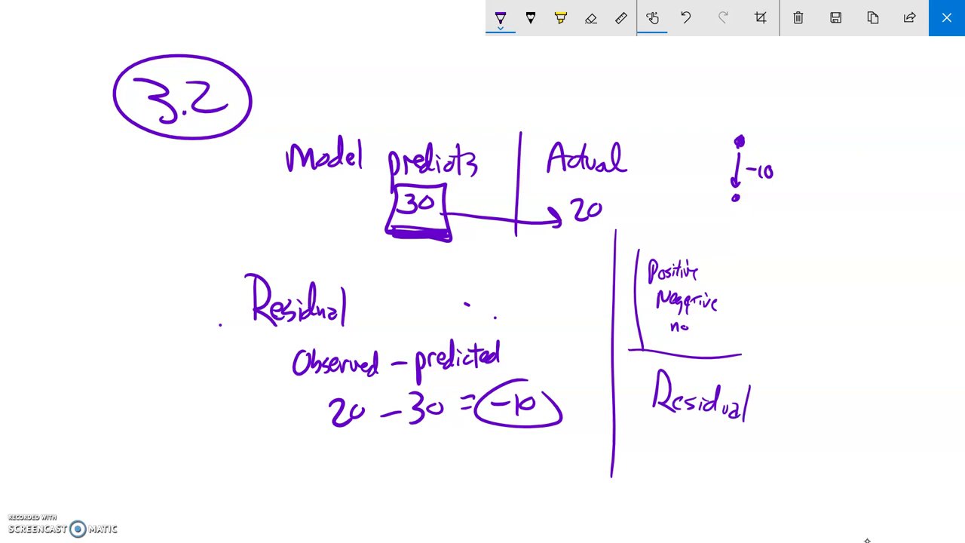